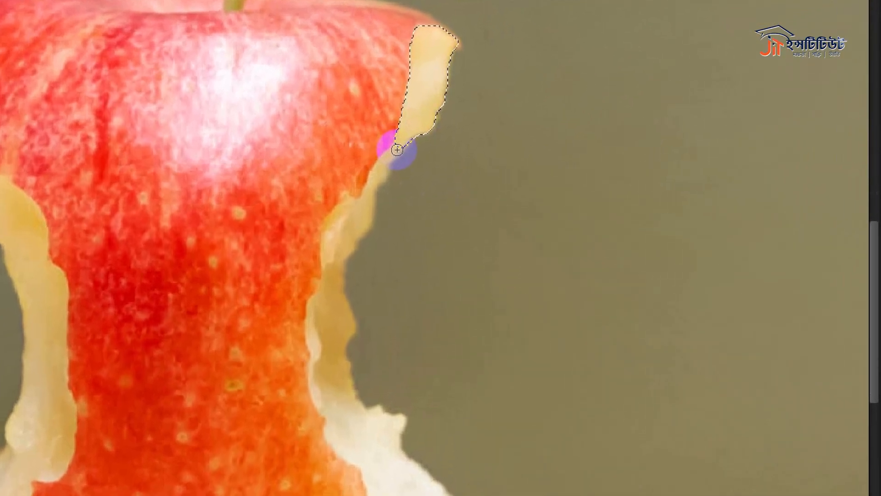
Step: Quick-select the pale bitten flesh along the apple's right side and paste a copy into the portrait photo
mouse_move(377, 177)
mouse_down()
mouse_move(355, 222)
mouse_move(356, 206)
mouse_move(347, 233)
mouse_move(347, 297)
mouse_move(381, 356)
mouse_move(430, 410)
mouse_up()
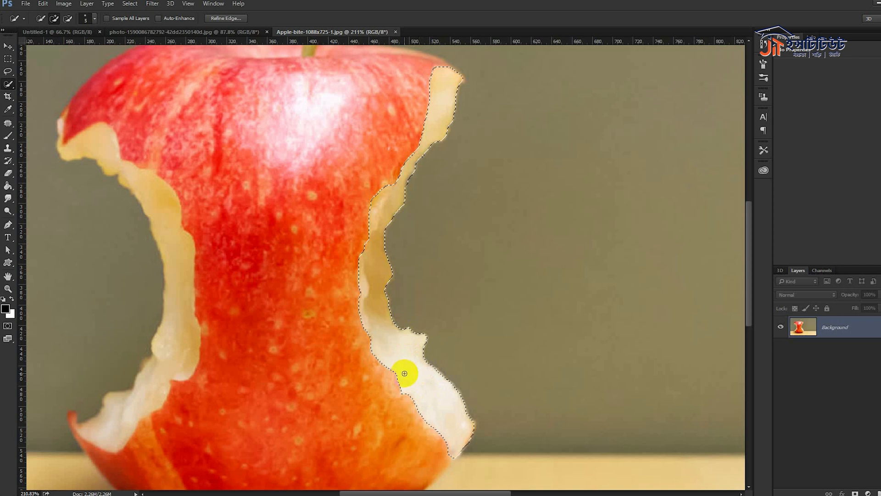
scroll(464, 283, down, 3)
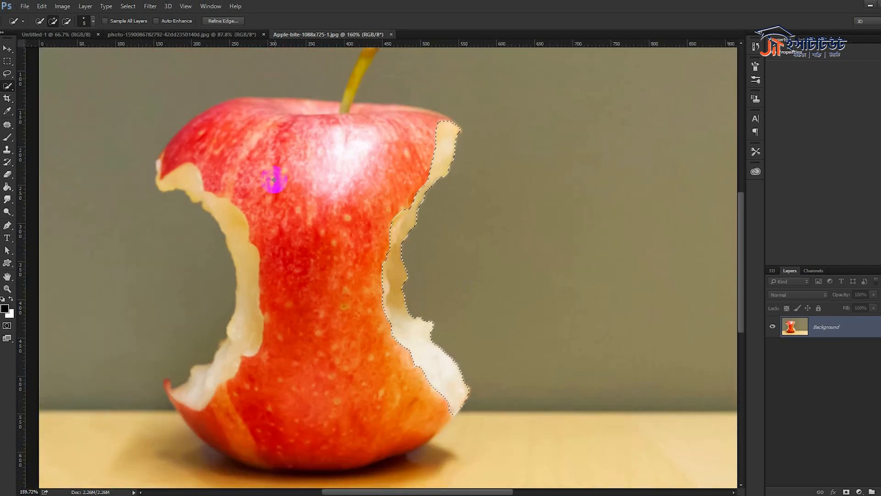
click(154, 35)
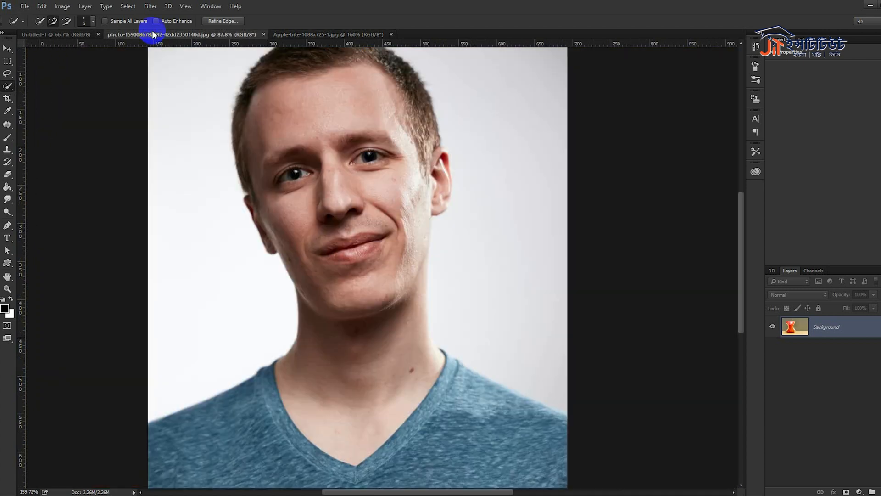
key(ctrl+v)
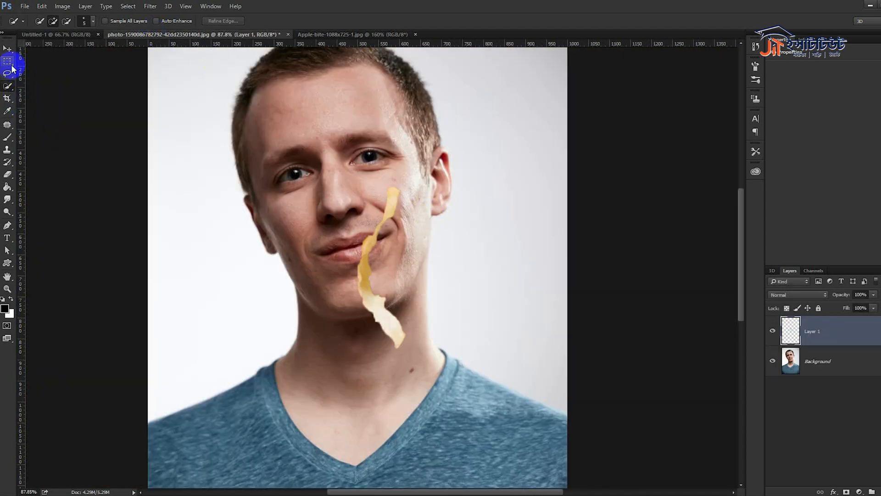
Step: Duplicate the portrait's Background layer beneath the pasted bite strip
click(7, 49)
scroll(343, 257, up, 5)
click(856, 369)
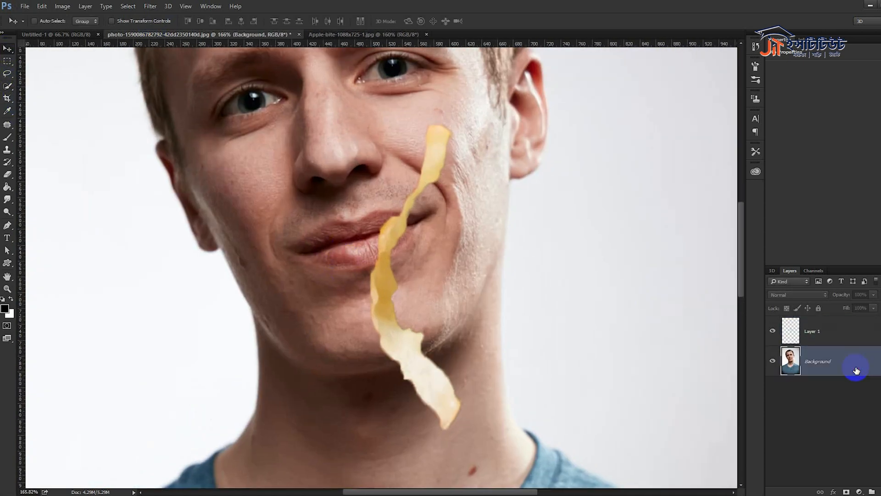
key(ctrl+j)
key(ctrl+t)
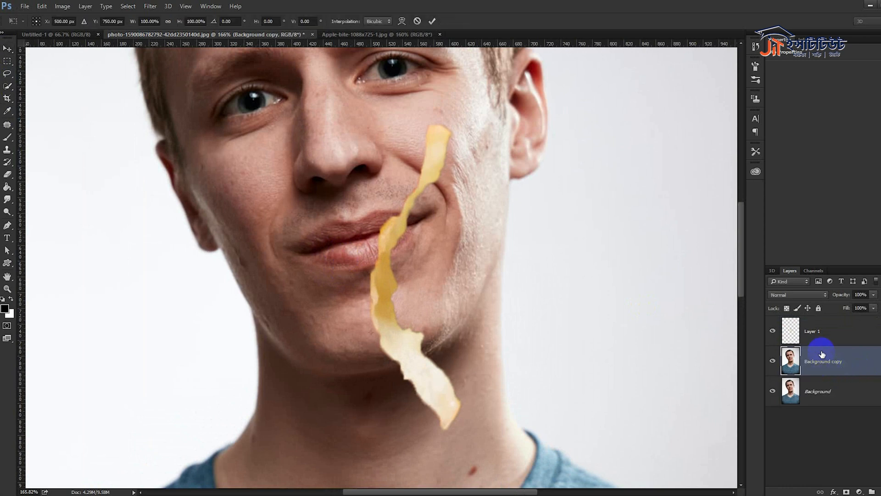
Step: Convert the pasted bite strip on Layer 1 to a Smart Object
click(843, 340)
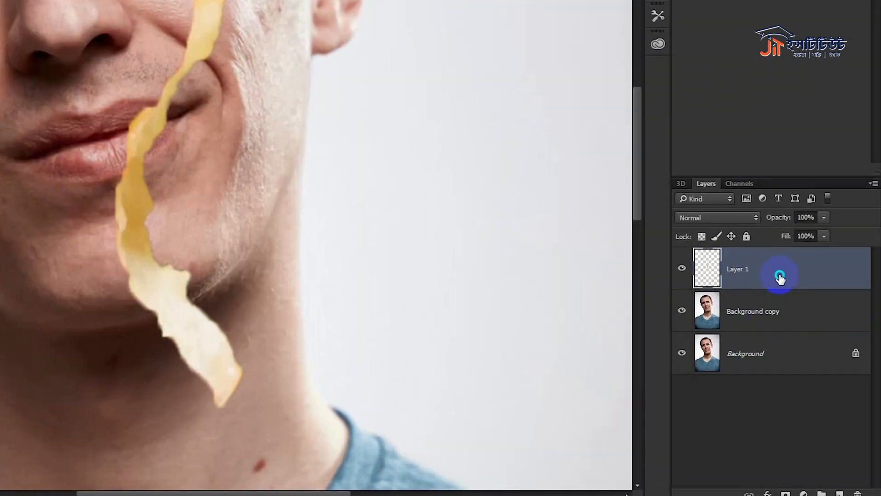
right_click(843, 337)
click(666, 51)
Step: Scale the bite strip down to about 60 by 177 px and place it on the bright-side jaw just below the ear
key(ctrl+t)
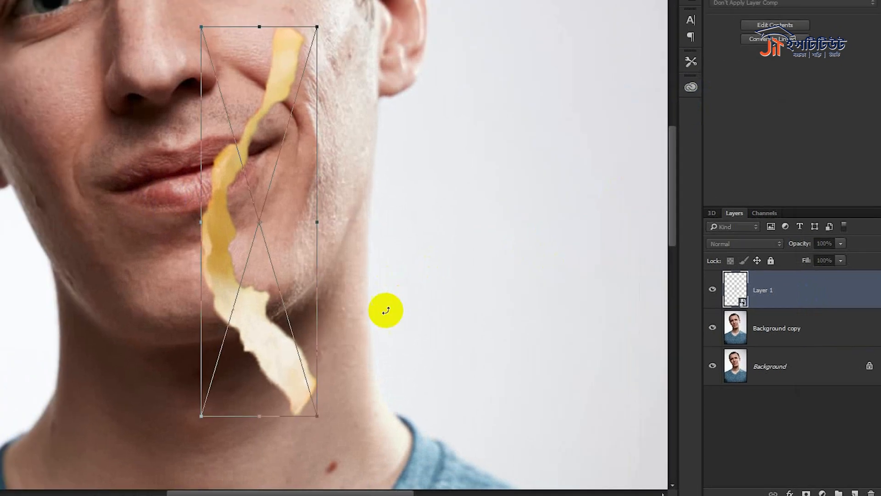
drag(460, 430, 493, 321)
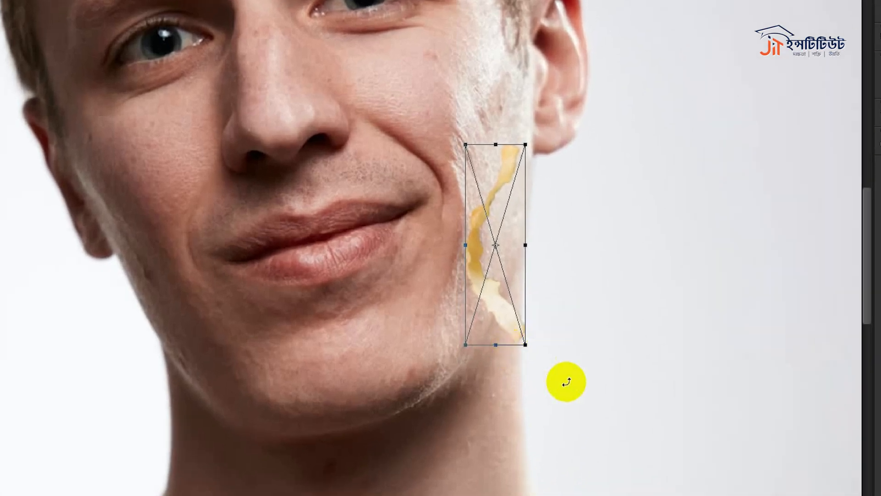
drag(567, 199, 571, 206)
drag(507, 240, 503, 257)
key(Return)
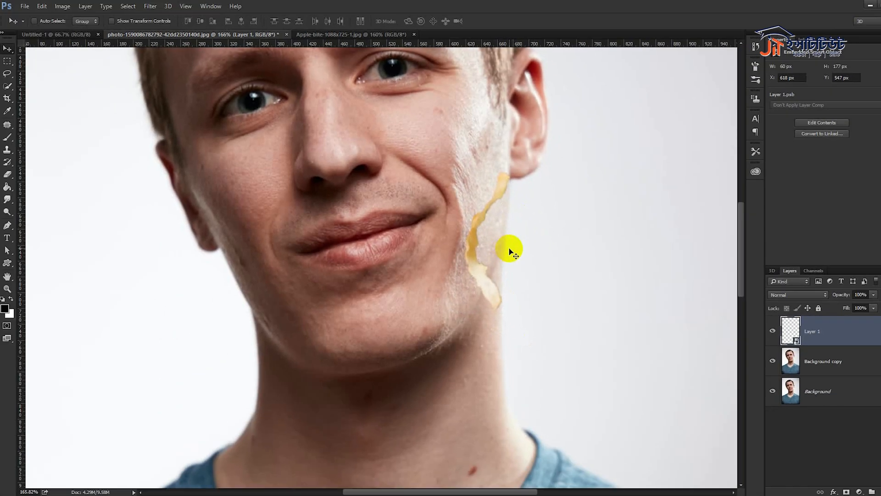
Step: On the Background copy layer, clone the plain backdrop over the jaw outside the bite strip with a 50 px Clone Stamp
scroll(511, 250, up, 5)
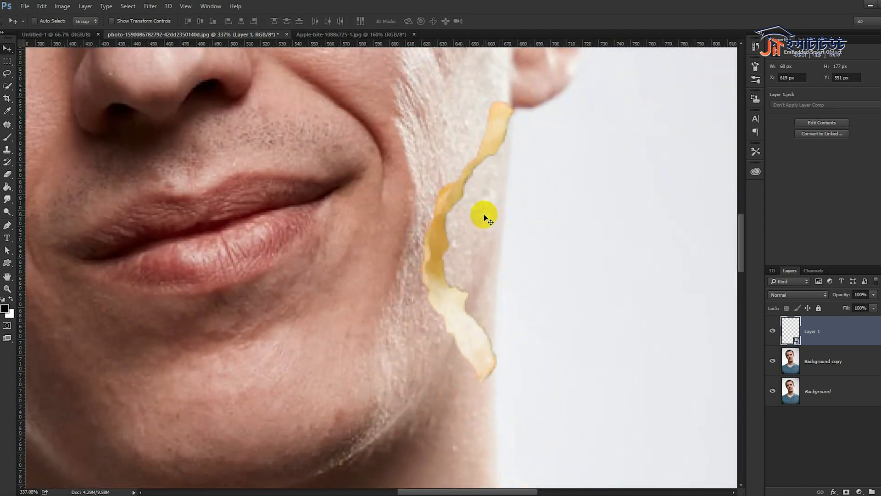
click(792, 361)
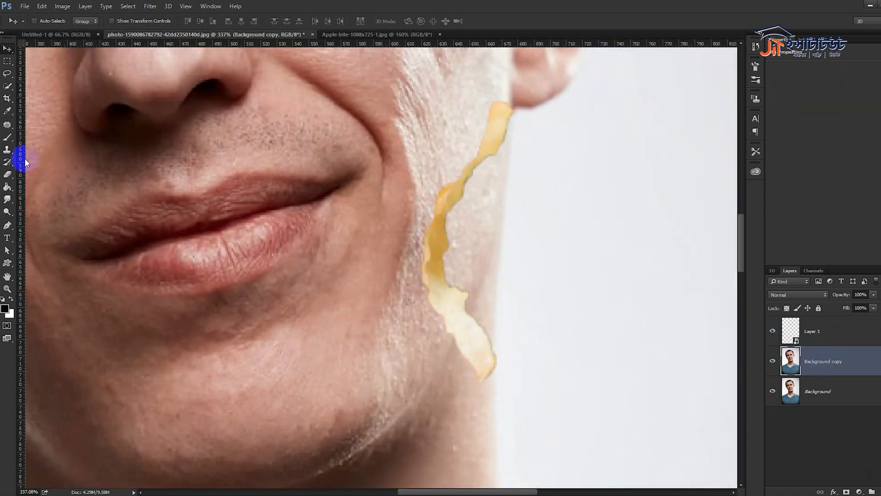
click(8, 150)
key(bracketright)
key(bracketright)
key(bracketright)
key(bracketright)
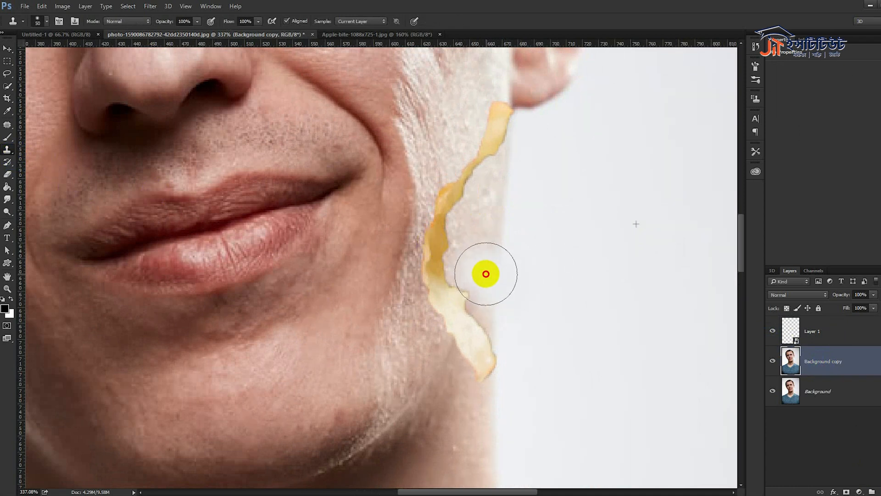
right_click(697, 305)
click(735, 323)
mouse_move(515, 314)
mouse_down()
mouse_move(480, 260)
mouse_move(530, 154)
mouse_move(530, 183)
mouse_up()
drag(589, 263, 419, 246)
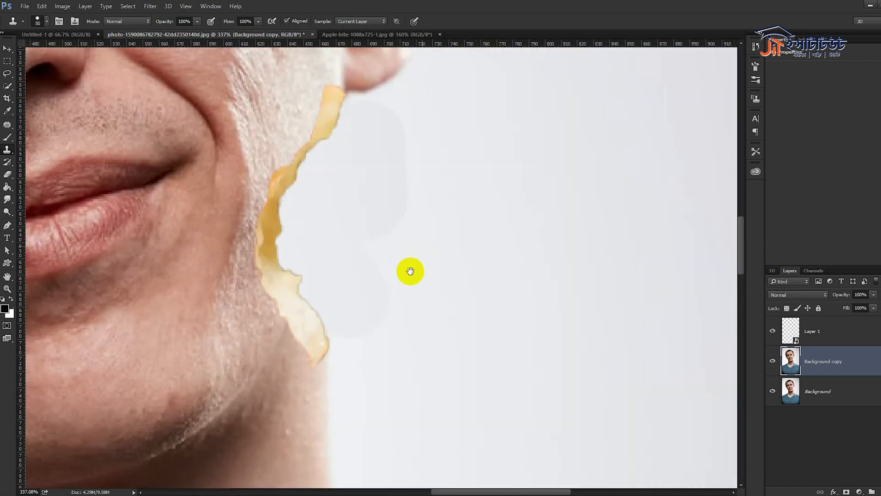
Step: Resample the backdrop and clone over the visible patch edges beside the bite to even out the background
right_click(592, 299)
click(635, 327)
mouse_move(491, 194)
mouse_down()
mouse_move(413, 143)
mouse_move(390, 238)
mouse_move(401, 366)
mouse_move(365, 348)
mouse_move(418, 265)
mouse_up()
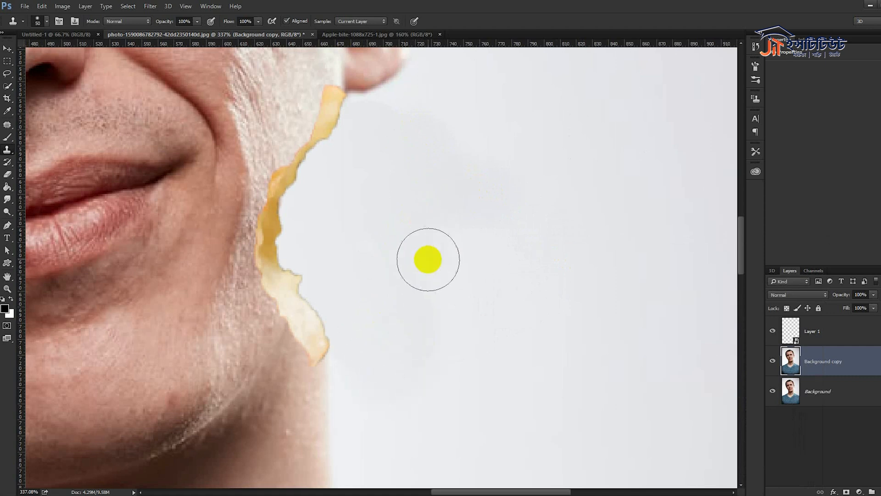
scroll(419, 266, down, 6)
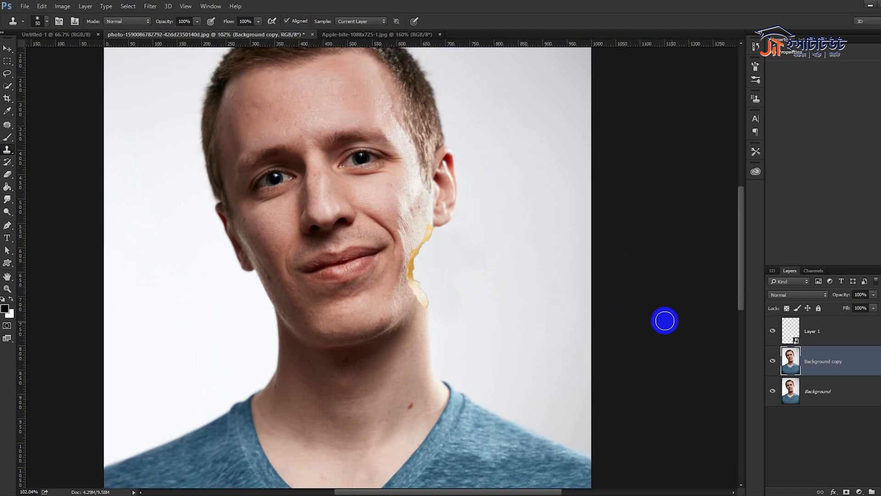
Step: Apply Color Balance to the Layer 1 bite strip with midtone levels of +57, -32 and +38
click(795, 331)
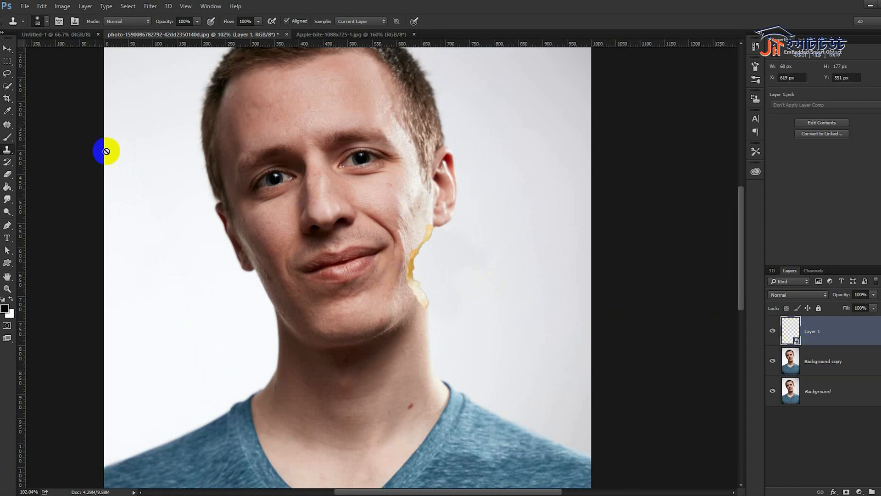
click(14, 49)
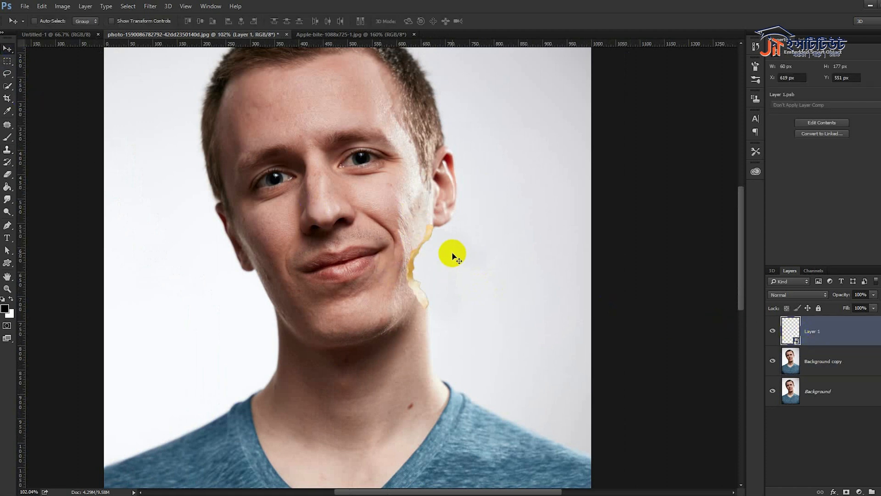
click(63, 6)
mouse_move(77, 31)
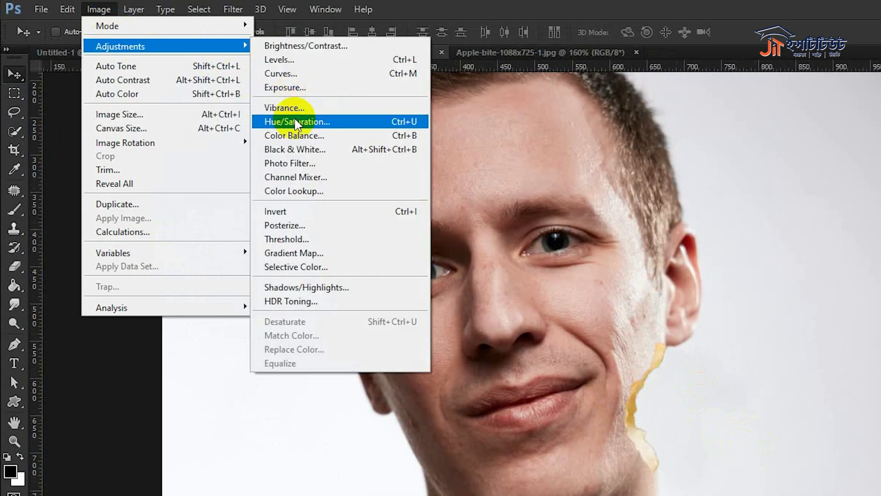
click(295, 134)
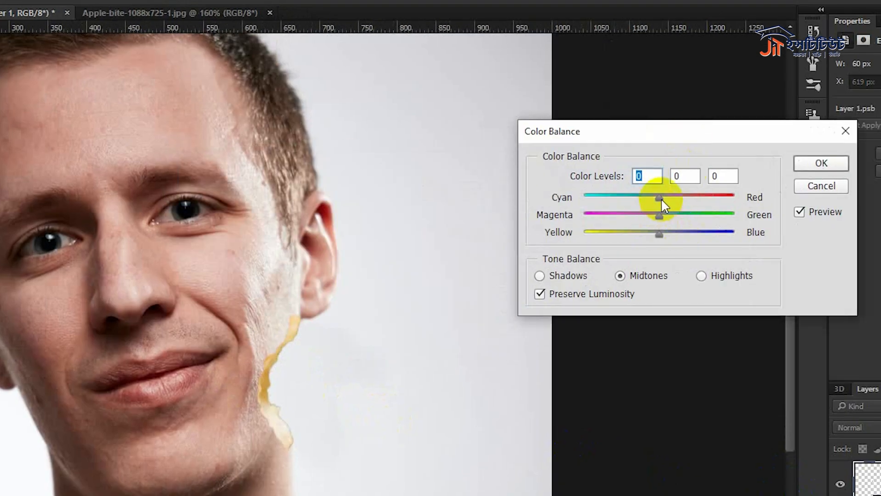
drag(660, 197, 702, 196)
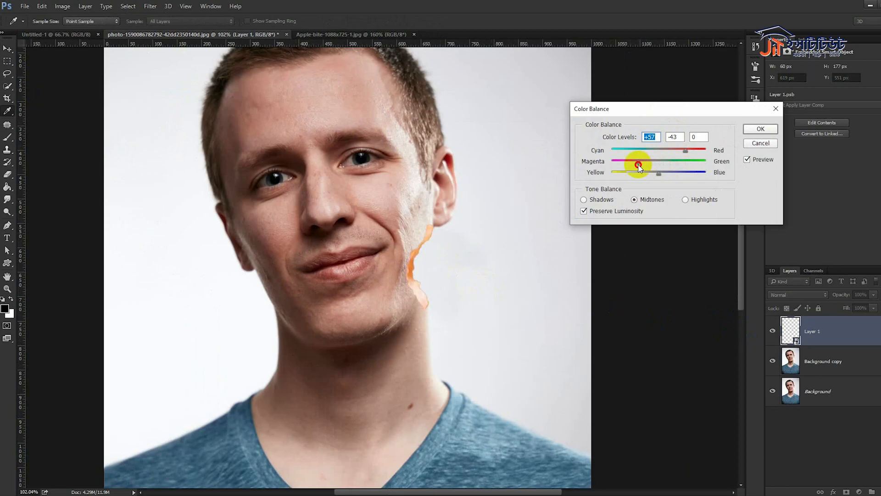
drag(628, 219, 634, 219)
drag(657, 174, 648, 175)
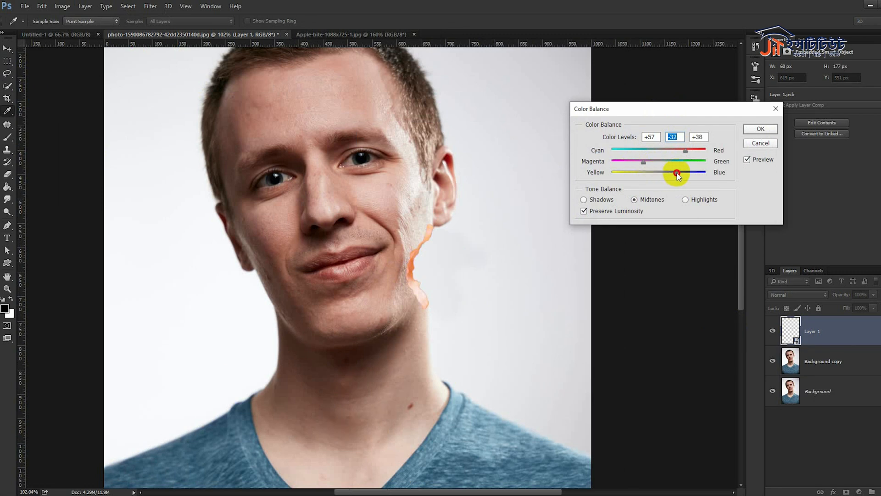
click(752, 130)
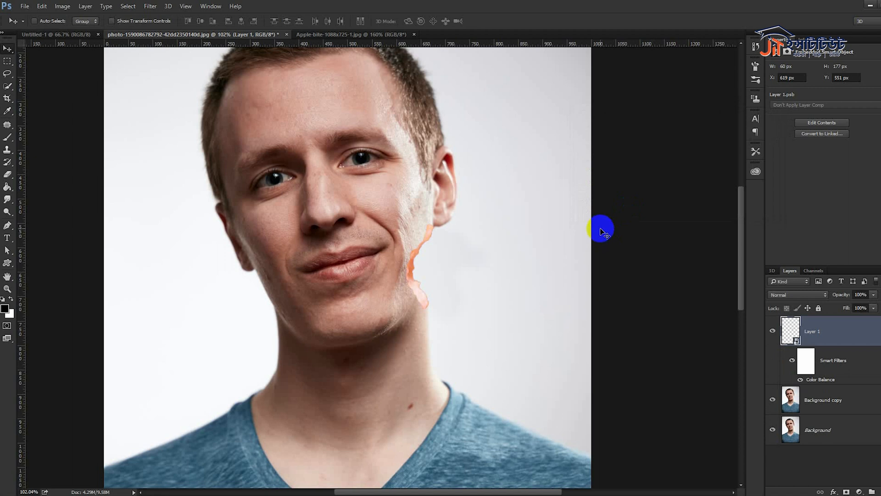
Step: Quick-select the bitten flesh along the apple's left side and paste a copy into the portrait photo
scroll(391, 207, up, 6)
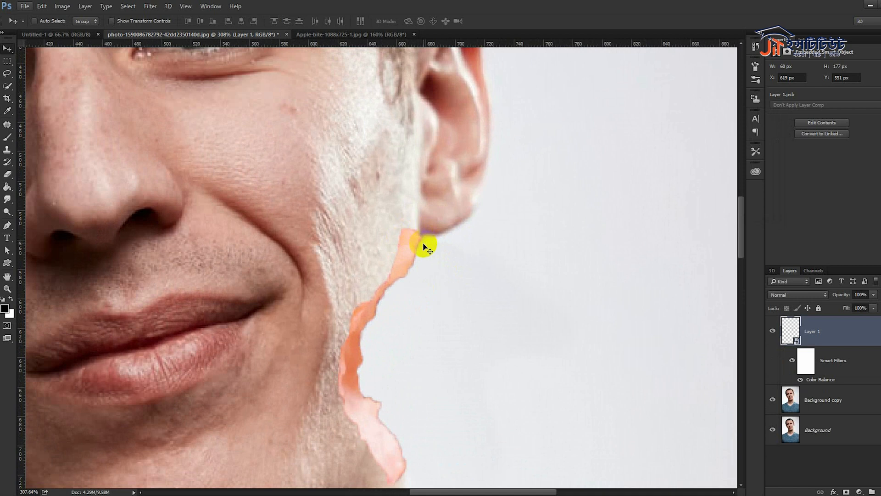
scroll(425, 248, down, 3)
click(331, 35)
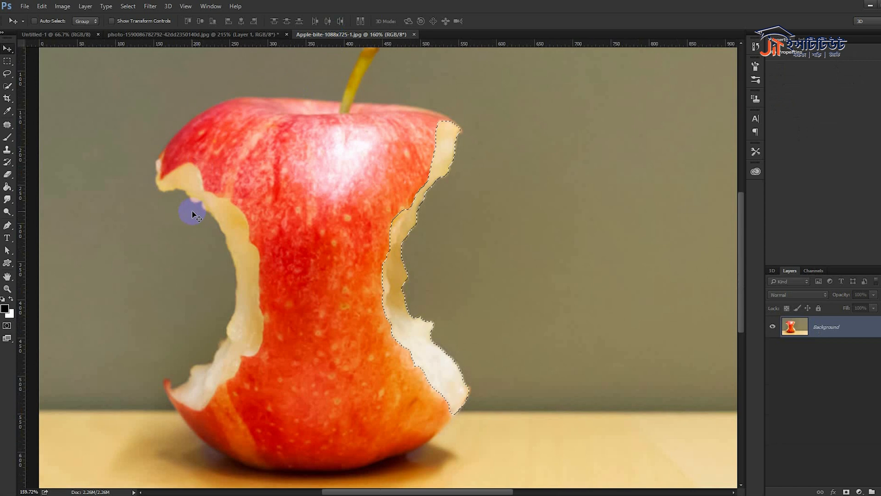
click(7, 88)
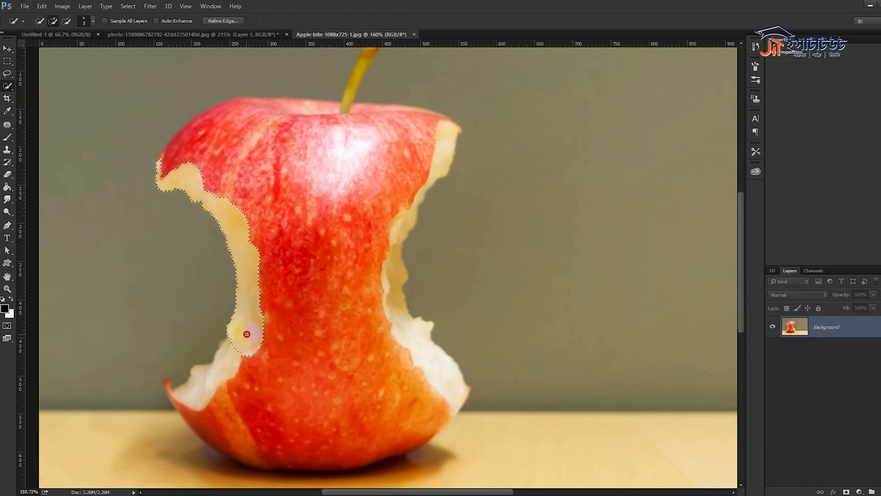
mouse_move(209, 379)
mouse_down()
mouse_move(192, 395)
mouse_move(173, 389)
mouse_move(192, 396)
mouse_up()
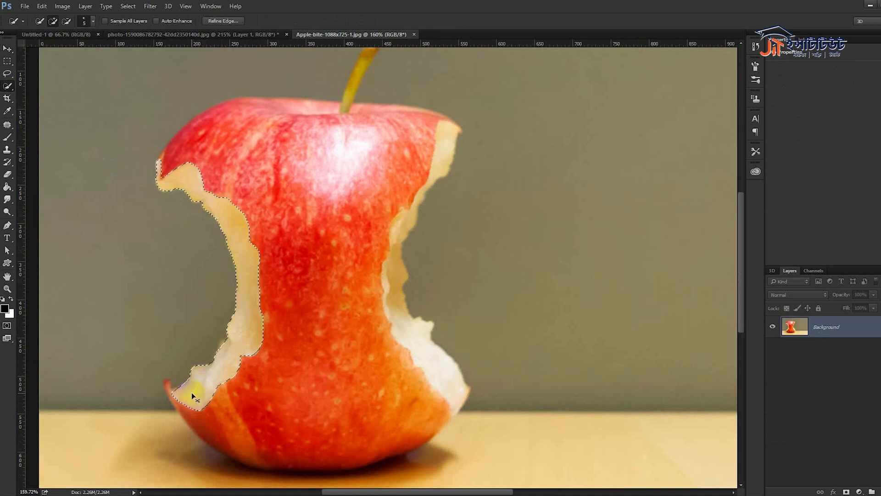
click(162, 41)
key(ctrl+v)
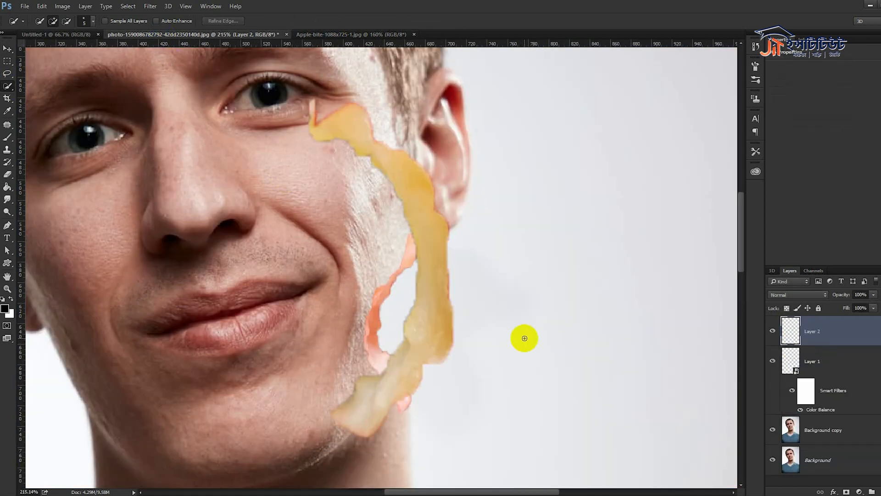
Step: Move the newly pasted bite strip to the opposite side of the face and scale it down
scroll(706, 341, down, 1)
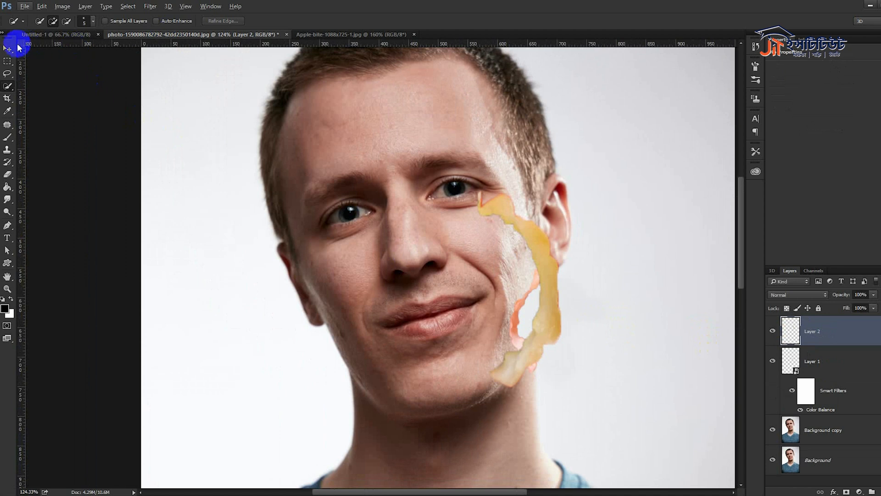
scroll(419, 308, up, 2)
key(v)
drag(570, 303, 367, 364)
key(ctrl+t)
drag(381, 232, 362, 264)
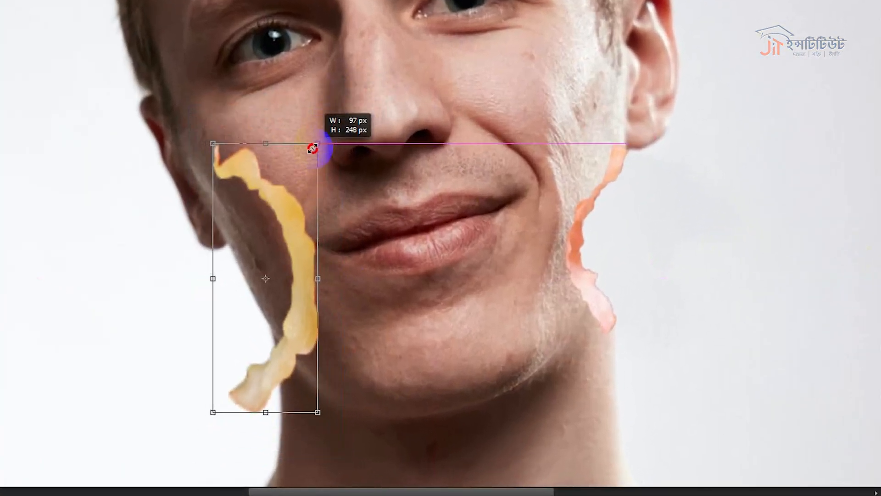
drag(313, 148, 305, 167)
Step: Rotate and shrink the new strip further so it curves along the shadowed jaw from the earlobe to the neck
drag(335, 236, 362, 243)
drag(278, 298, 309, 323)
drag(409, 393, 354, 377)
drag(340, 345, 305, 354)
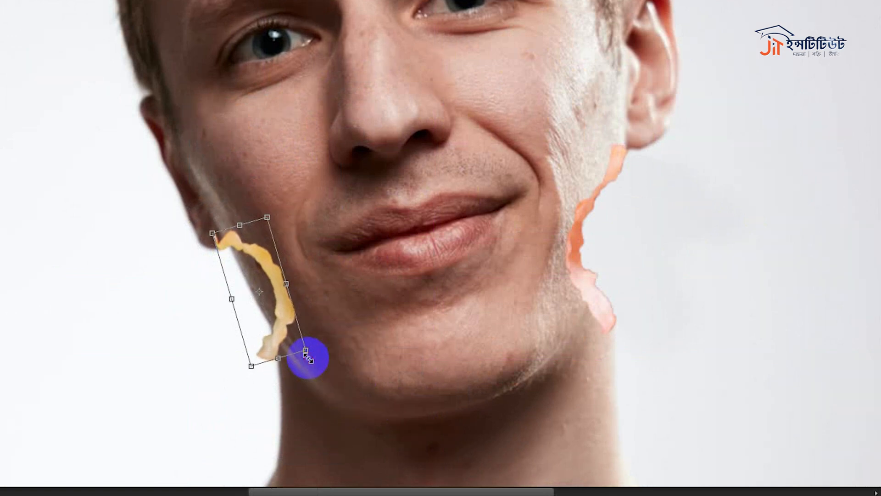
key(Return)
scroll(298, 386, up, 3)
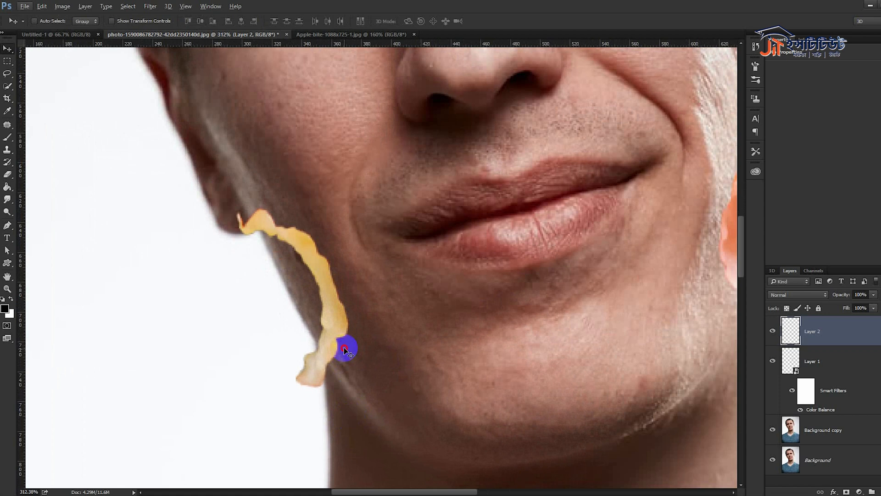
drag(344, 348, 347, 354)
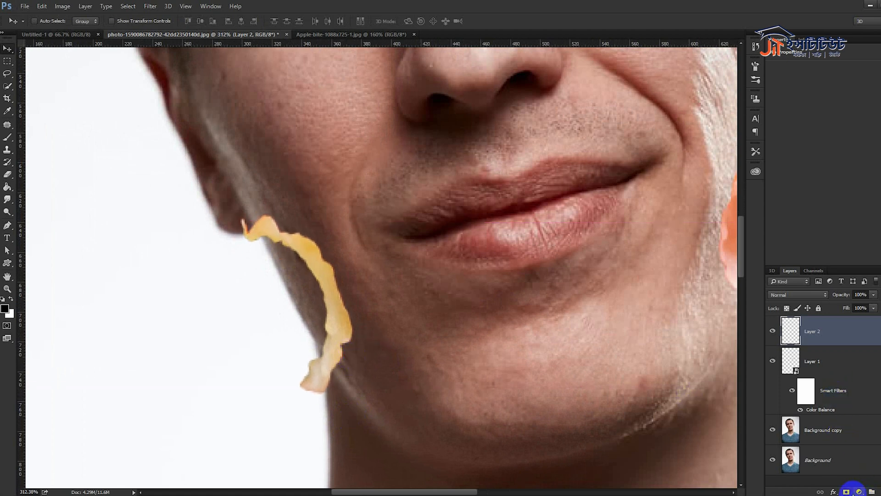
Step: Add a layer mask to Layer 2 and paint away the strip's stray tips at the earlobe and neck with a 15 px brush
click(846, 491)
click(8, 137)
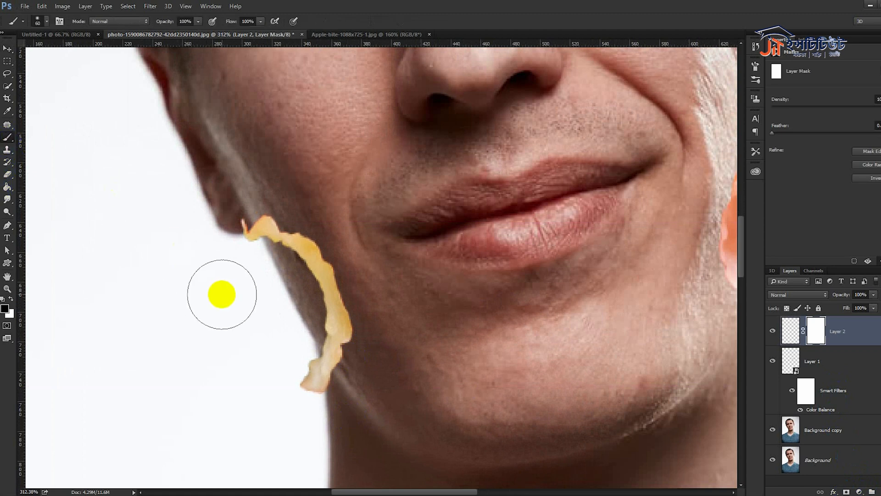
drag(301, 370, 300, 391)
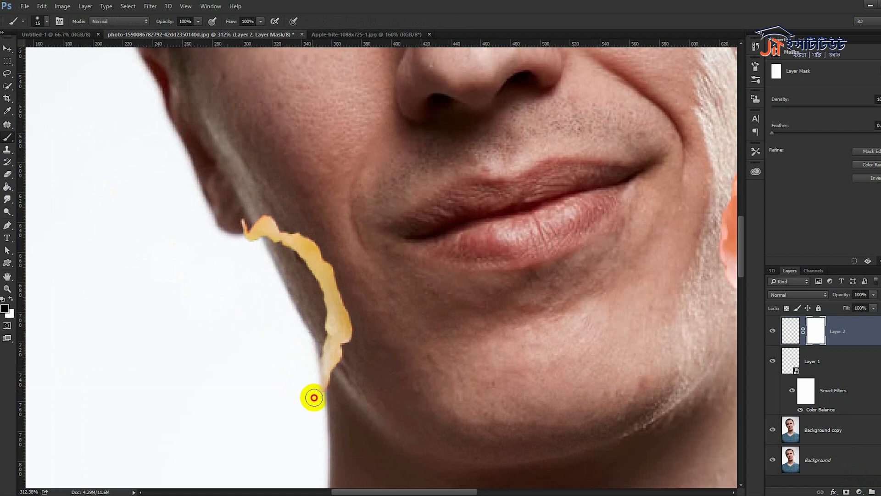
click(242, 239)
mouse_move(245, 228)
mouse_down()
mouse_move(250, 238)
mouse_move(233, 211)
mouse_up()
Step: Clone clean backdrop over the jaw skin outside the new bite on the Background copy layer
click(823, 424)
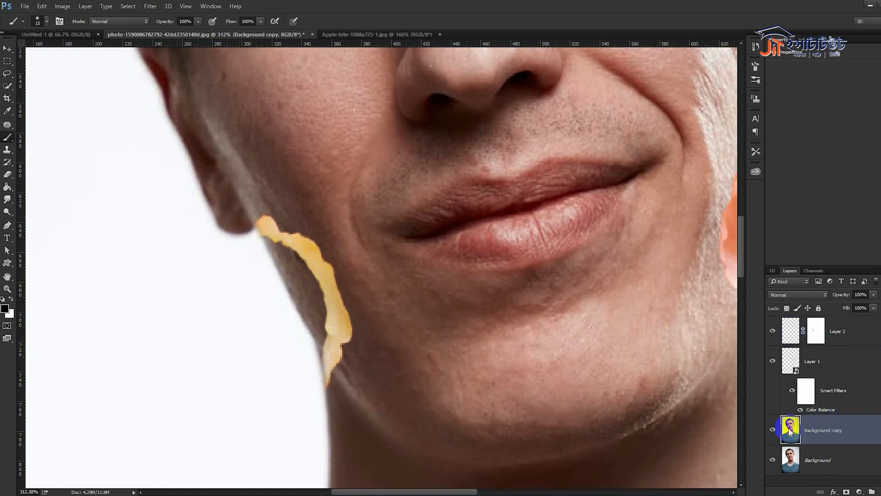
click(7, 150)
alt+click(173, 344)
mouse_move(261, 335)
mouse_down()
mouse_move(296, 308)
mouse_move(287, 338)
mouse_up()
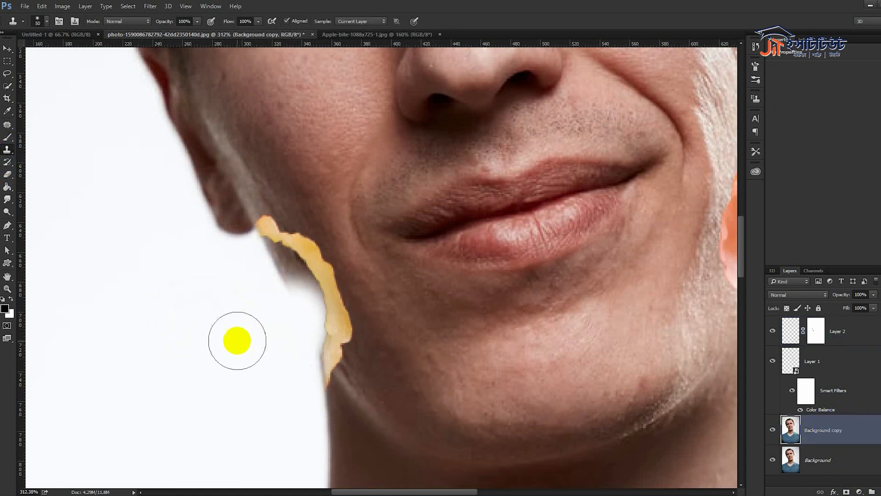
right_click(277, 354)
click(322, 324)
click(384, 4)
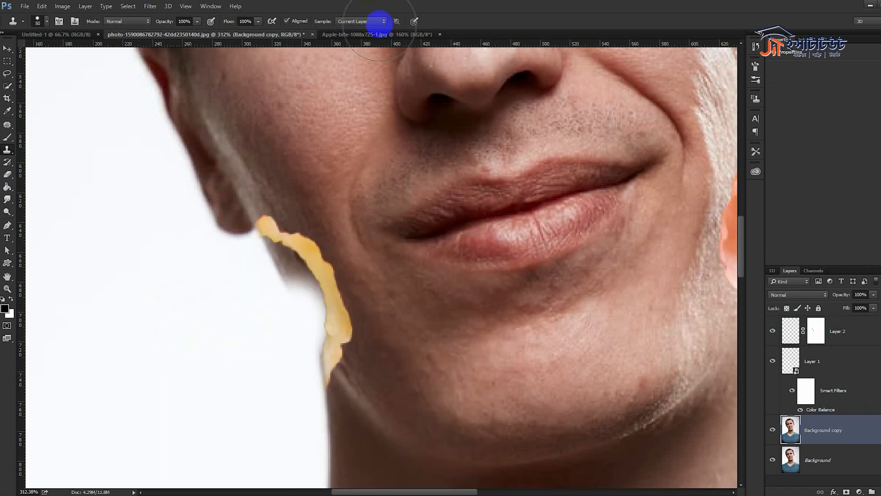
mouse_move(289, 307)
mouse_down()
mouse_move(260, 272)
mouse_move(290, 307)
mouse_move(289, 367)
mouse_up()
Step: Clean the leftover skin along the bite strip's outer edge down to the neck with a 10 px Clone Stamp
right_click(451, 323)
click(519, 325)
click(503, 29)
mouse_move(327, 355)
mouse_down()
mouse_move(313, 358)
mouse_move(314, 381)
mouse_up()
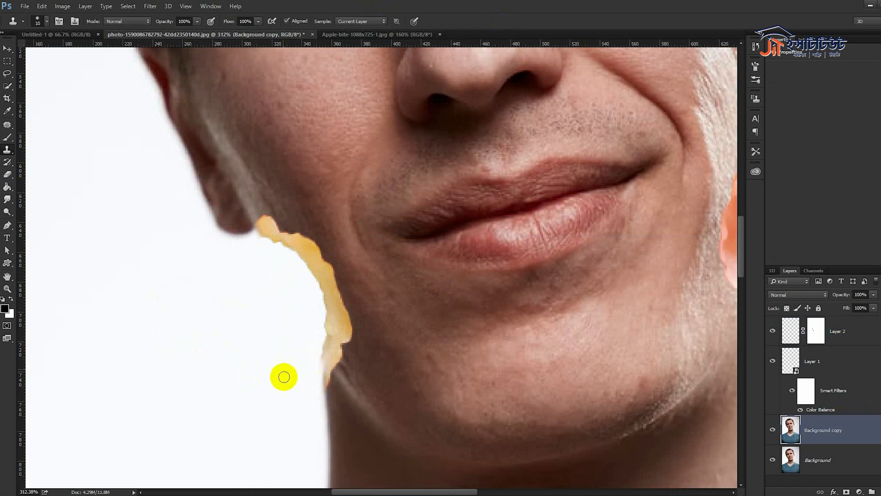
Step: Shift the midtones of the Layer 2 bite strip toward red, magenta and yellow with Color Balance
scroll(279, 341, down, 1)
scroll(279, 341, down, 11)
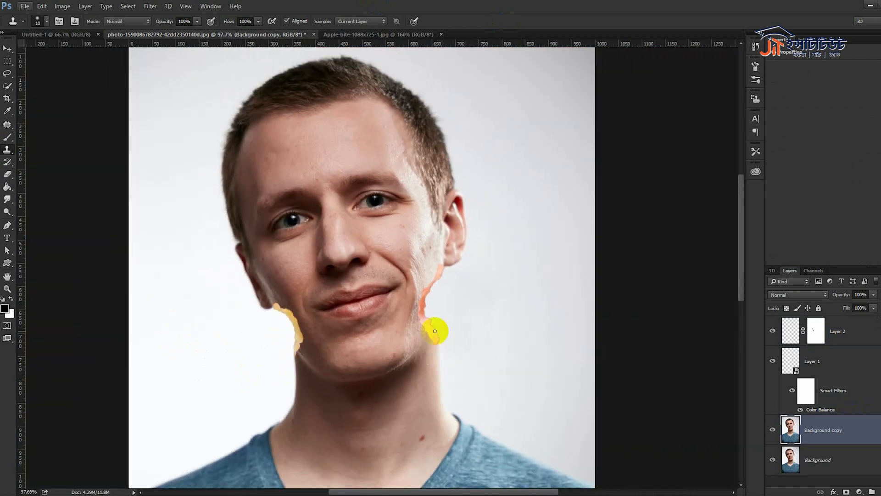
scroll(478, 331, up, 1)
scroll(472, 353, up, 2)
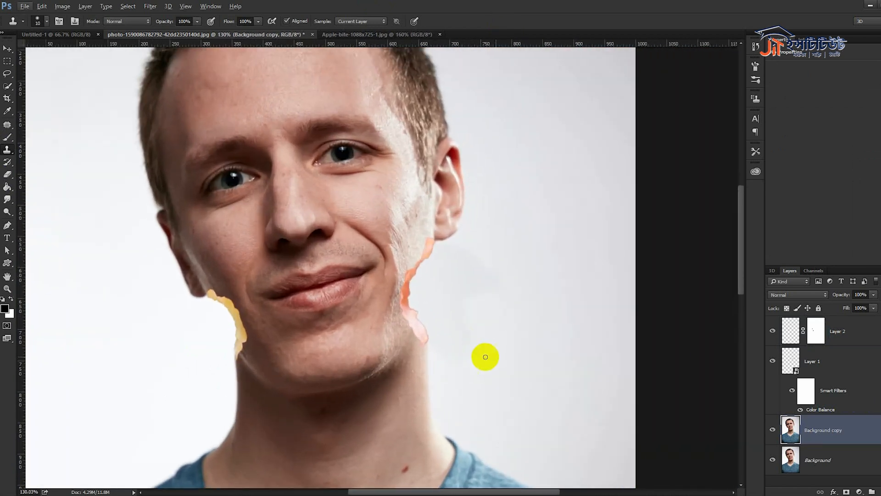
click(839, 375)
click(838, 332)
click(62, 6)
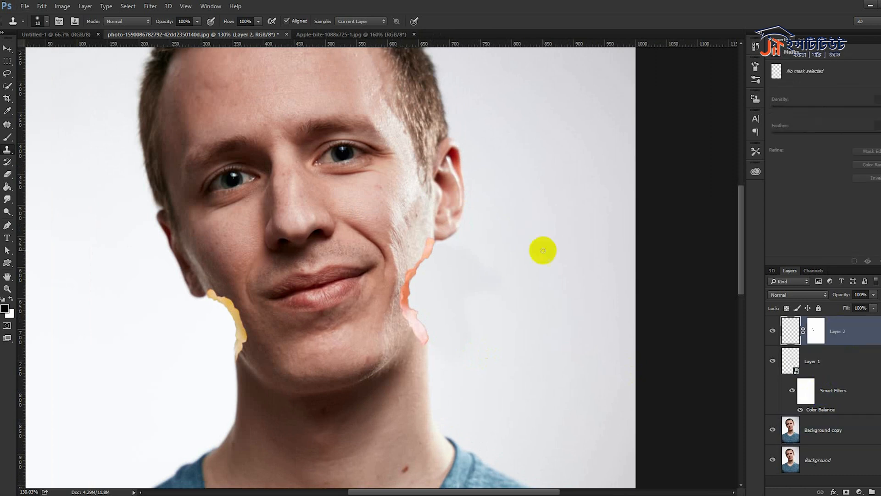
mouse_move(91, 30)
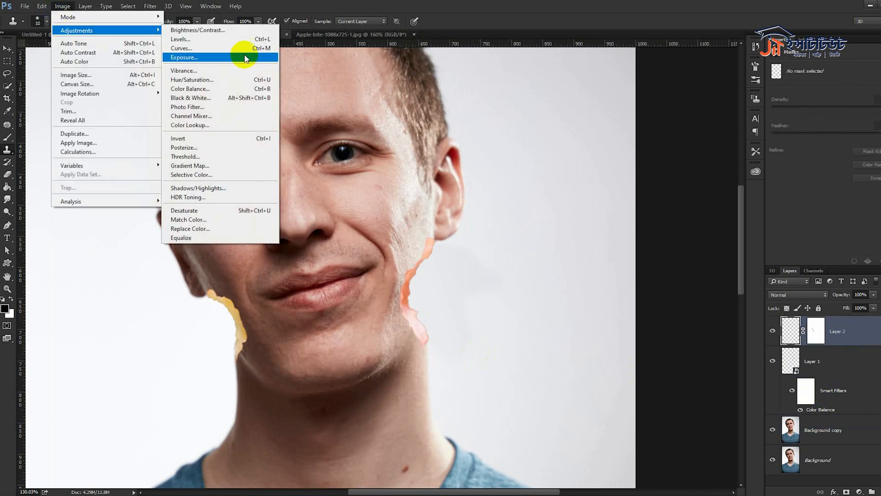
click(195, 89)
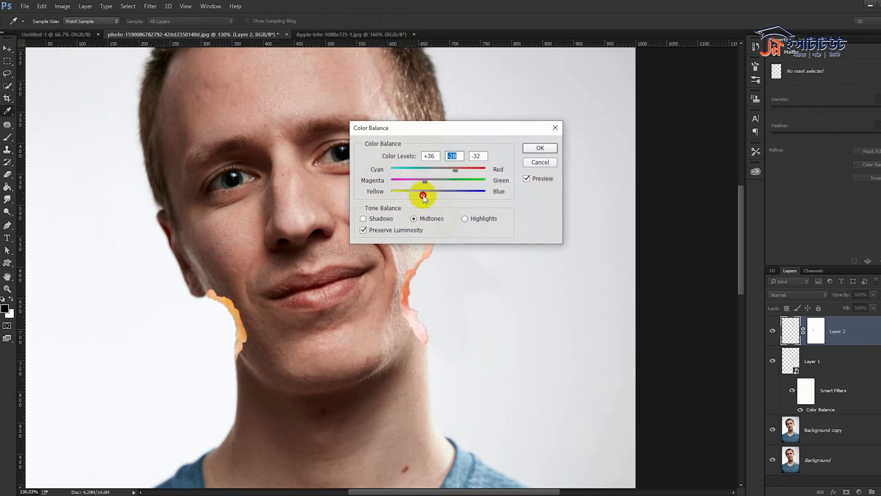
drag(420, 183, 444, 170)
click(535, 151)
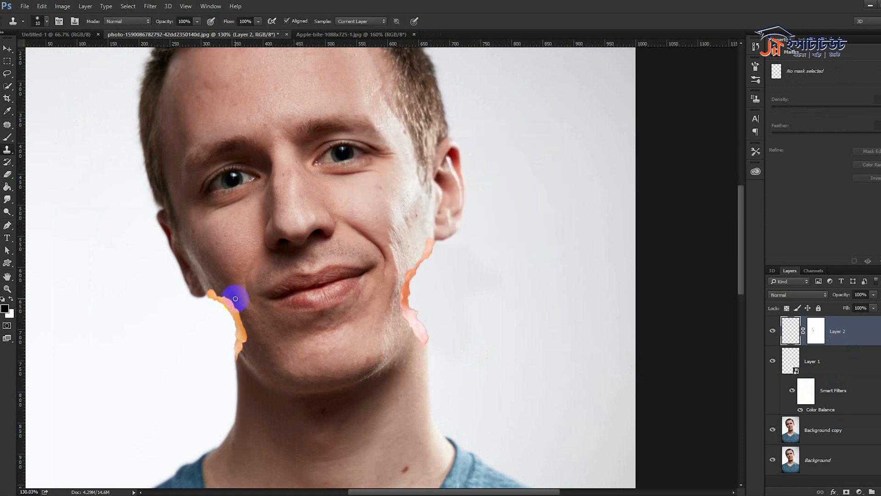
Step: Darken the Layer 2 strip with Curves: raise the black input, lower white output to 158 and set a midpoint of input 155, output 64
click(64, 6)
mouse_move(87, 30)
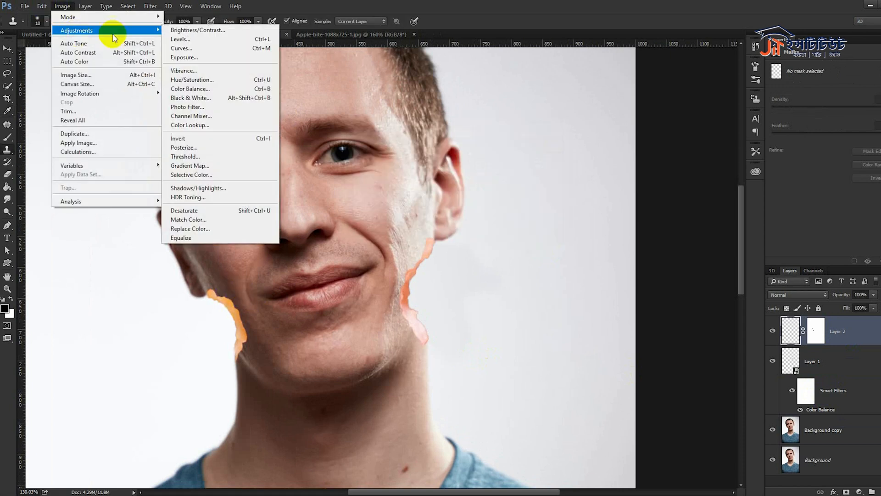
click(188, 48)
drag(468, 144, 473, 157)
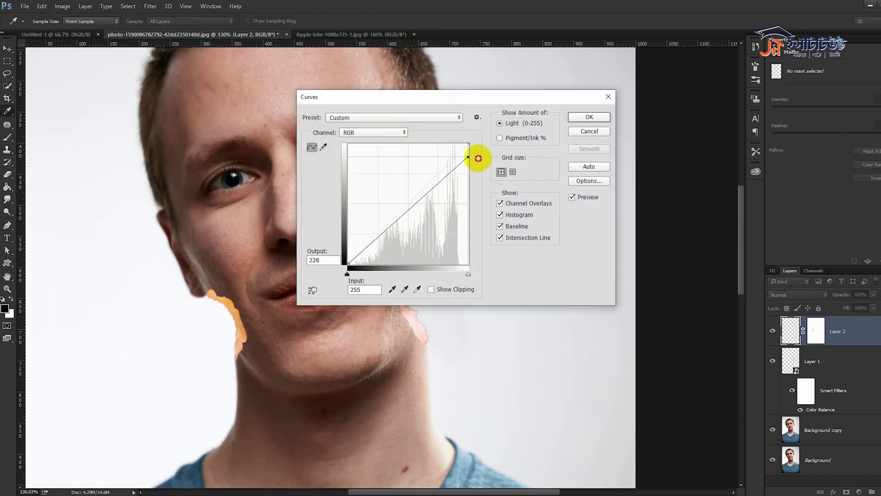
drag(414, 216, 416, 226)
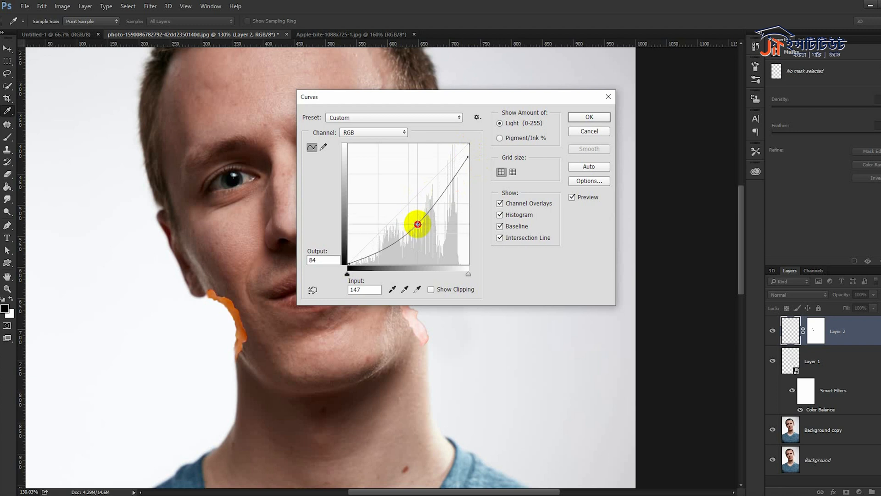
drag(347, 263, 364, 266)
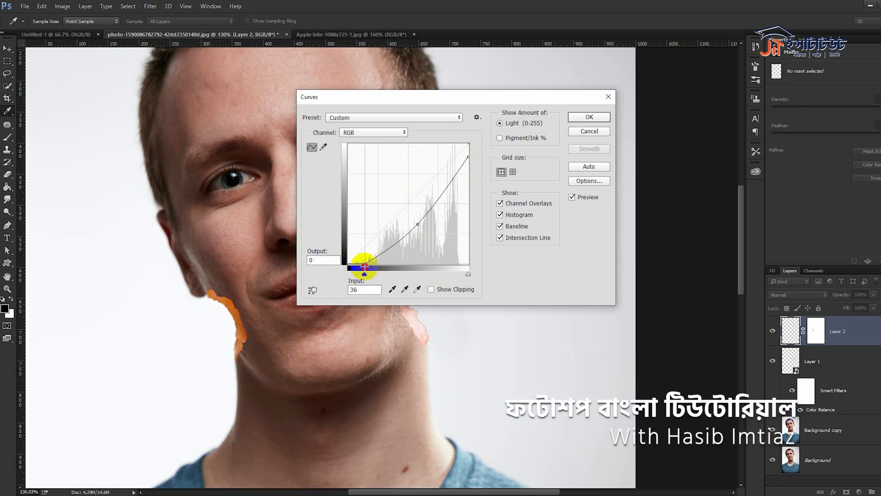
drag(468, 157, 473, 188)
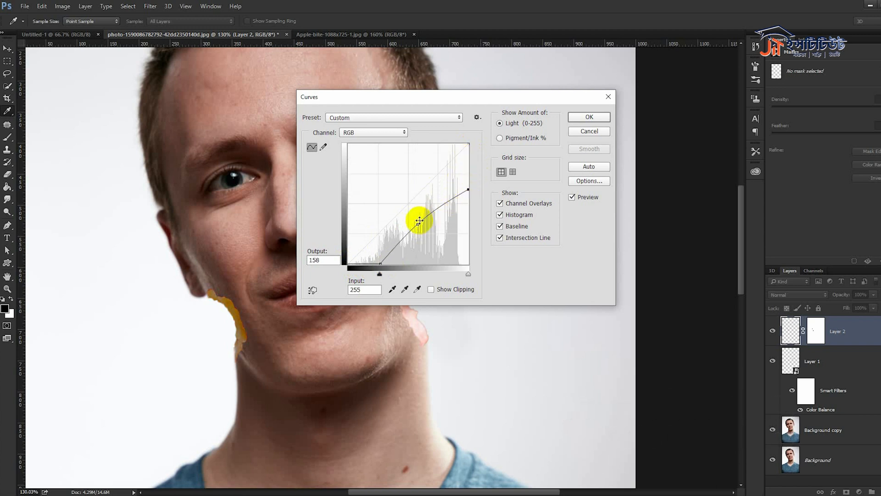
drag(417, 224, 421, 232)
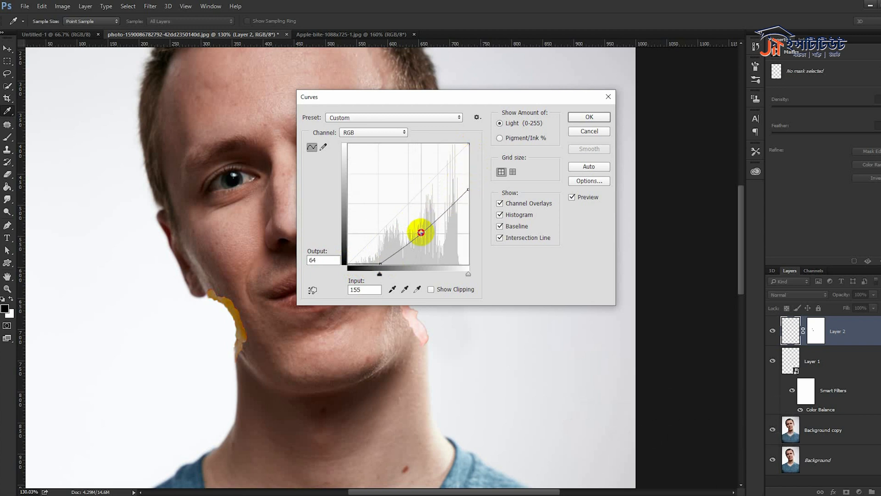
click(600, 117)
scroll(566, 198, down, 2)
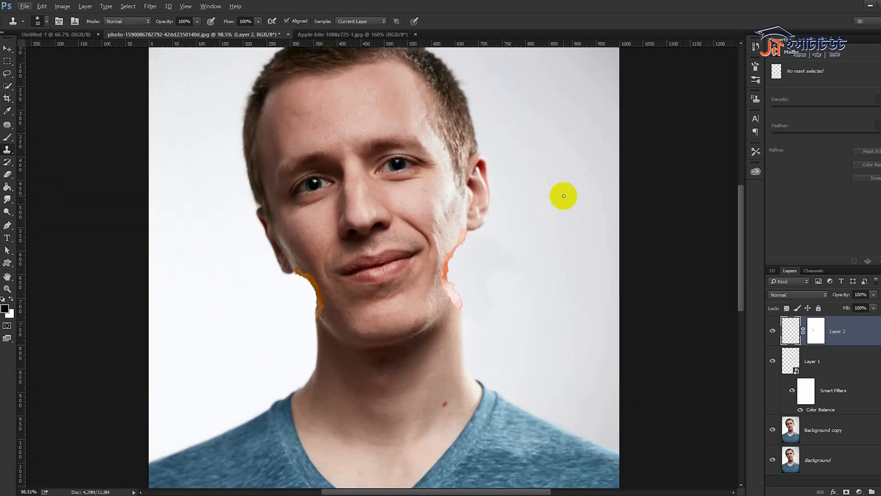